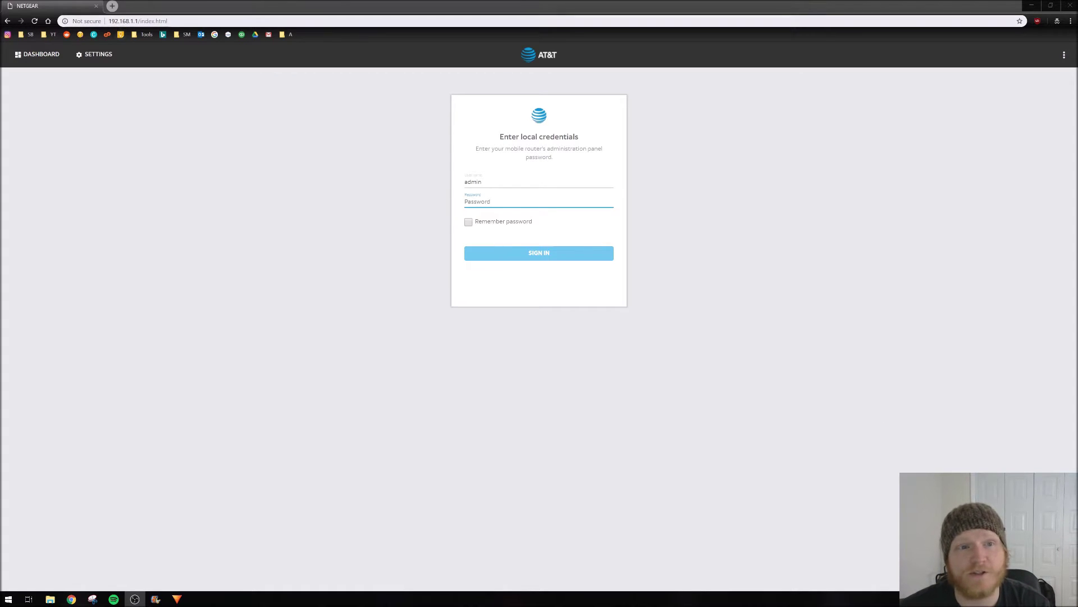
# Note the router's admin address and show the 5 GHz and guest Wi-Fi network details on the dashboard
pyautogui.moveTo(111, 21); pyautogui.dragTo(146, 21)
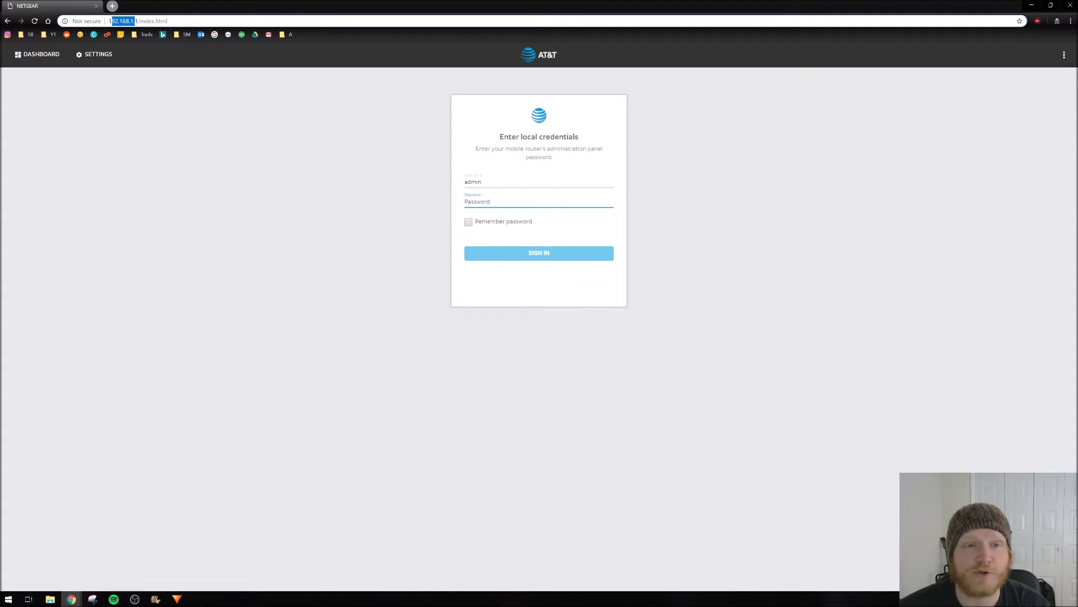
pyautogui.click(142, 102)
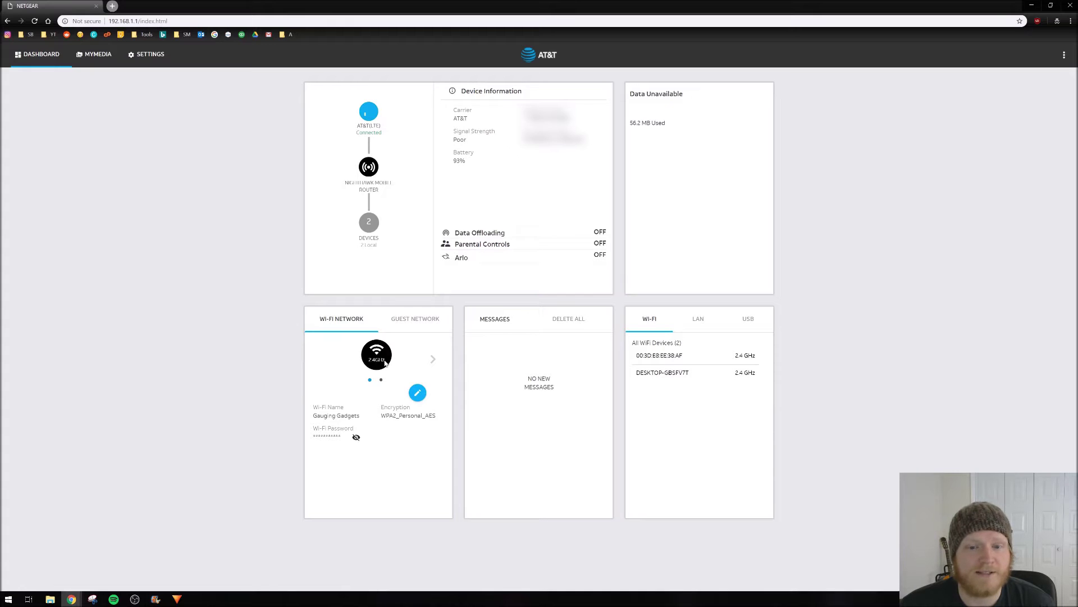
pyautogui.click(437, 363)
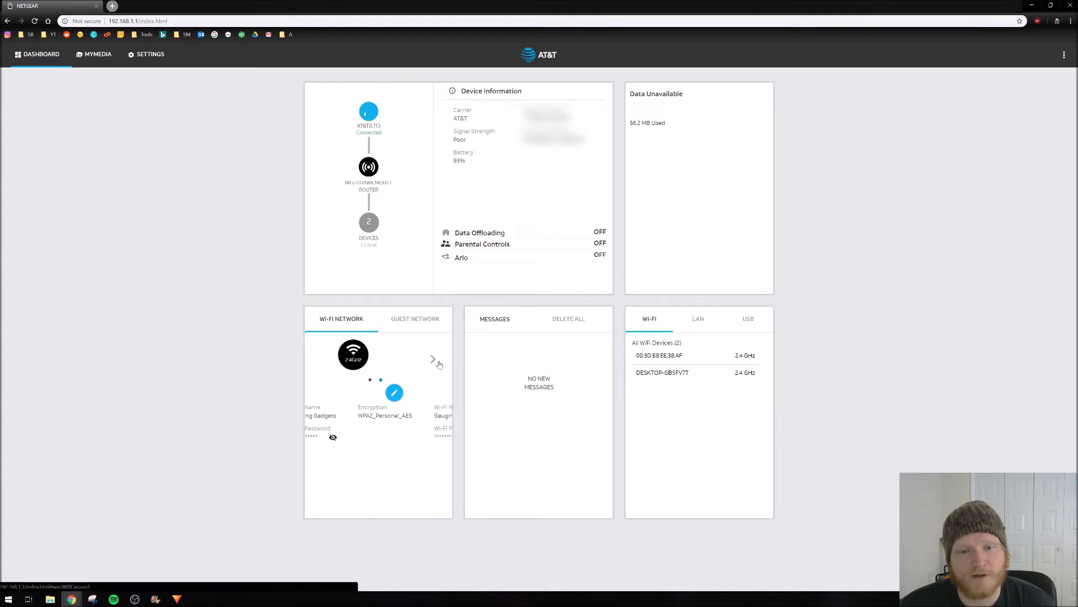
pyautogui.click(415, 319)
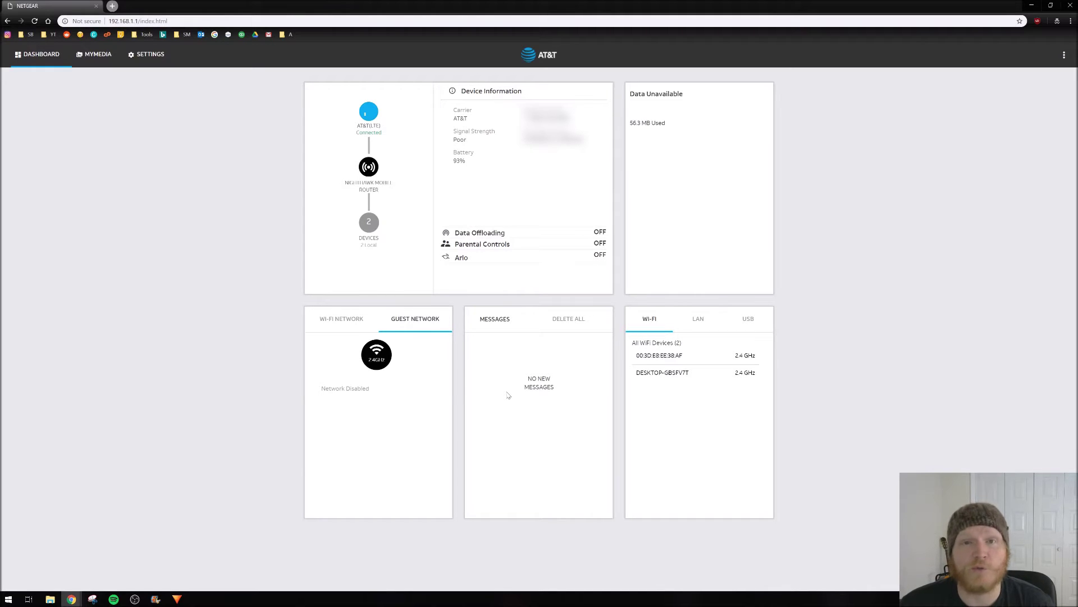
# List the devices connected over LAN and over USB, then head into the hotspot settings
pyautogui.click(696, 329)
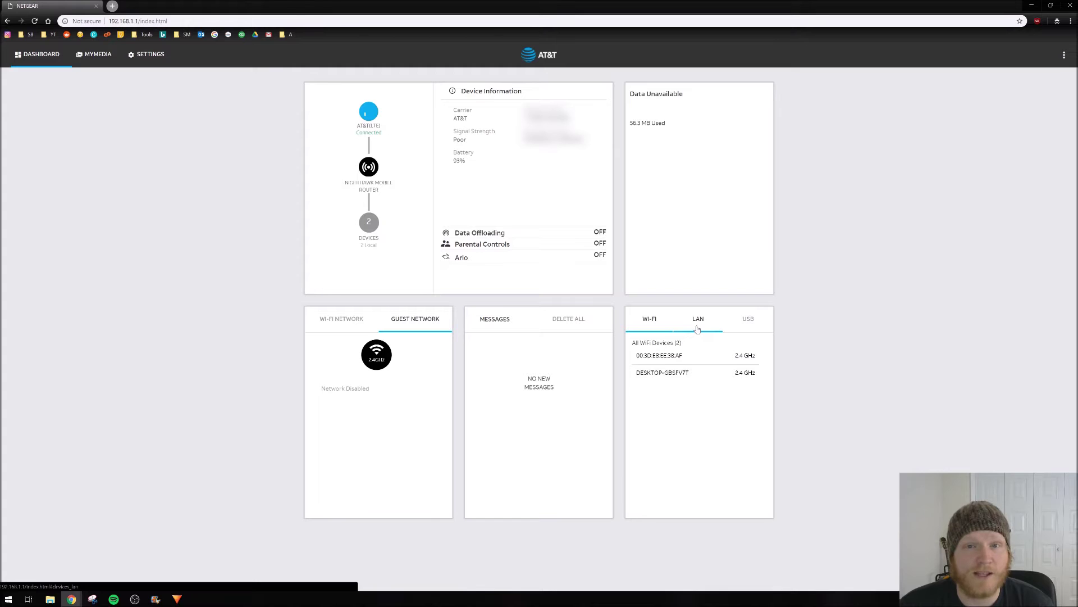
pyautogui.click(744, 321)
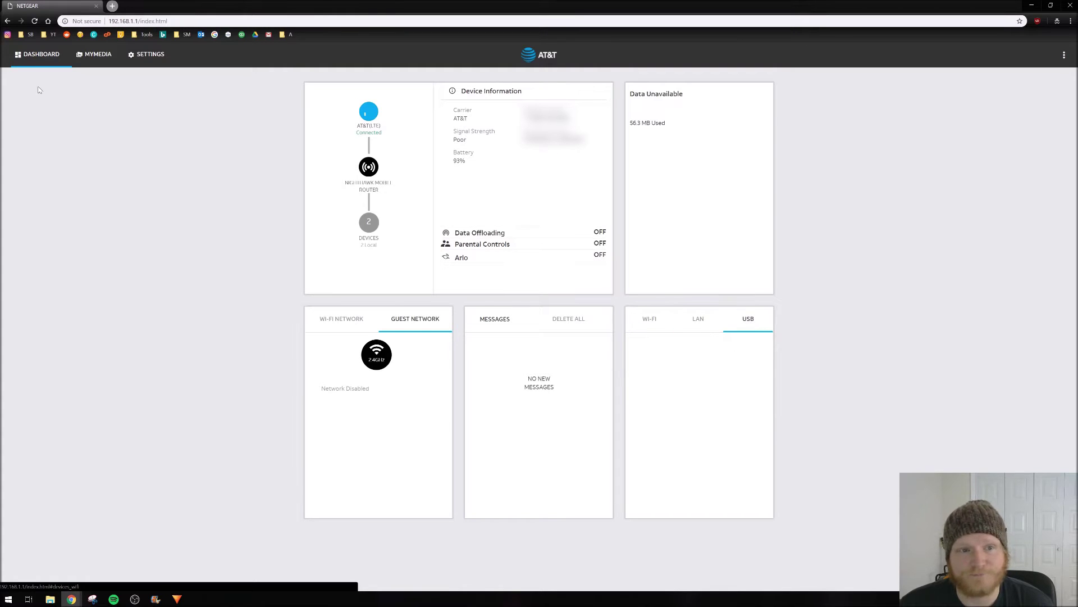
pyautogui.click(157, 57)
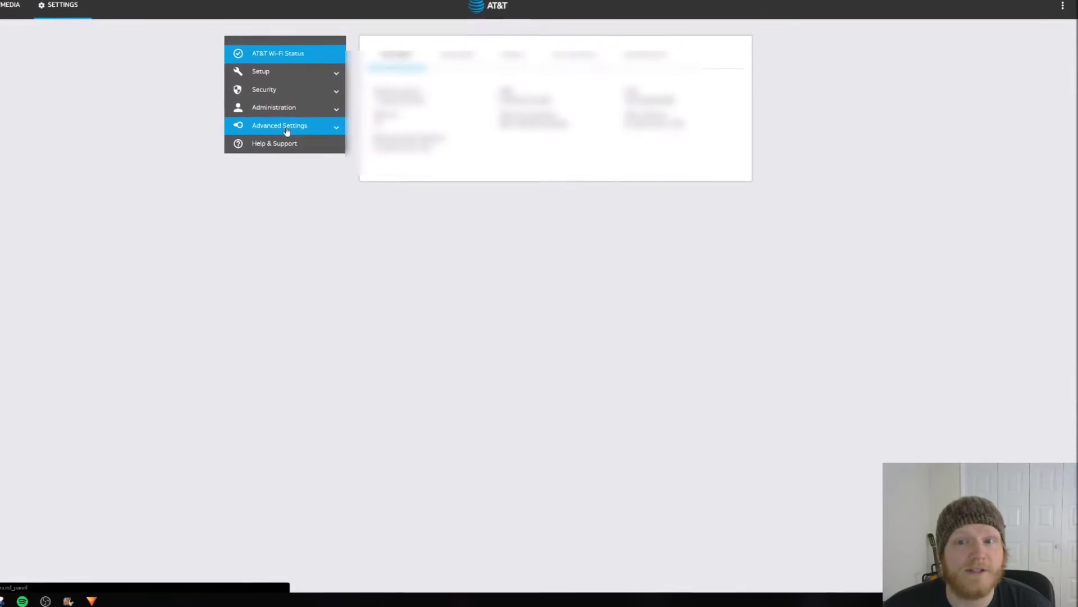
# View the Wi-Fi profile choices and move on to the wireless network settings
pyautogui.click(258, 74)
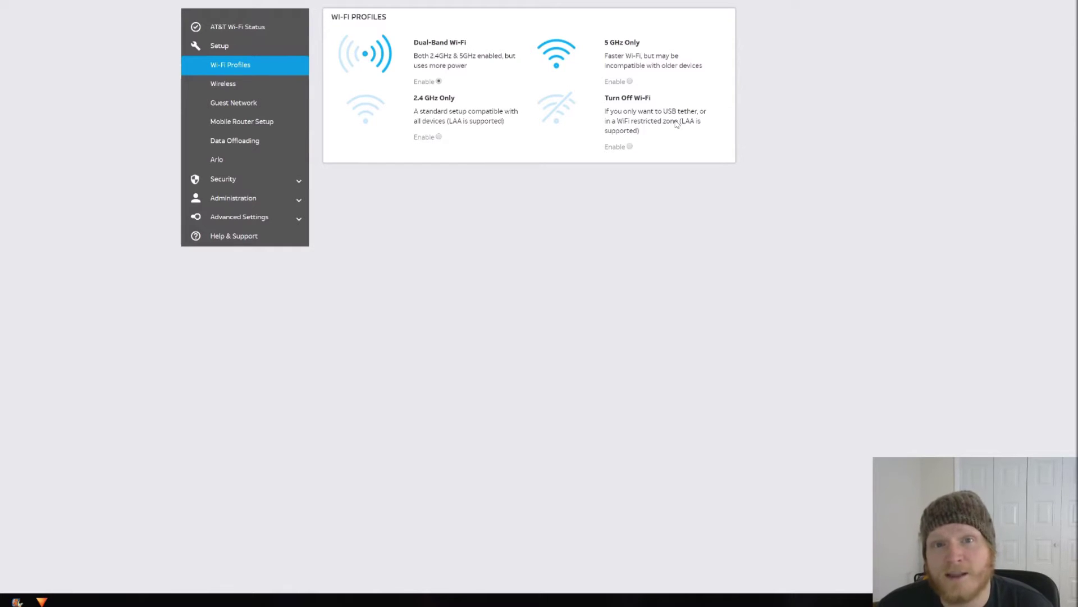
pyautogui.click(246, 87)
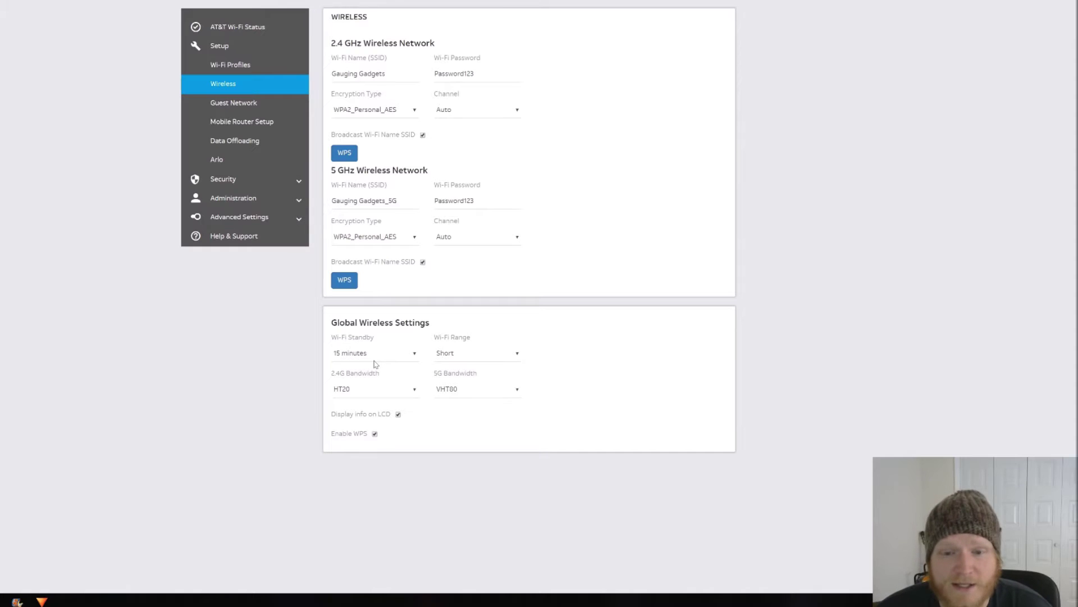
# Check the Wi-Fi Range choices, keeping Short, and the 2.4G bandwidth options without changes
pyautogui.click(472, 353)
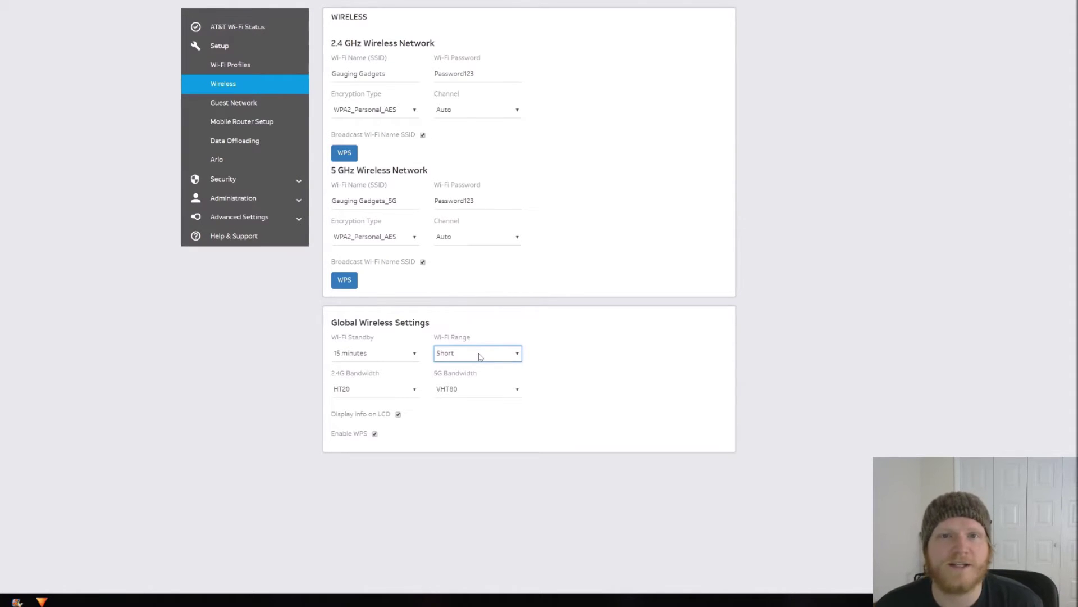
pyautogui.click(478, 354)
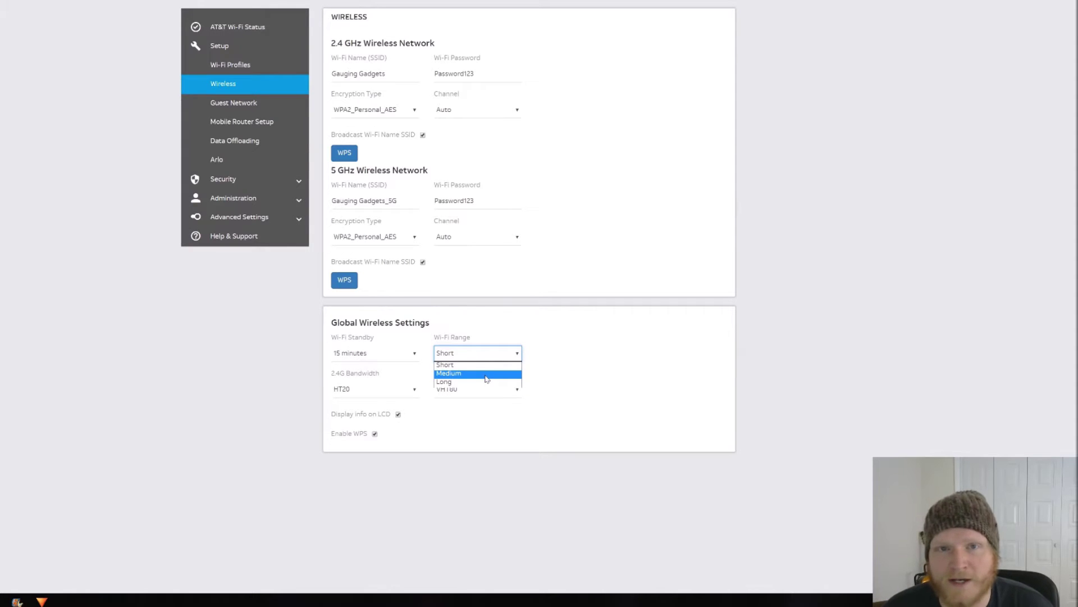
pyautogui.click(467, 388)
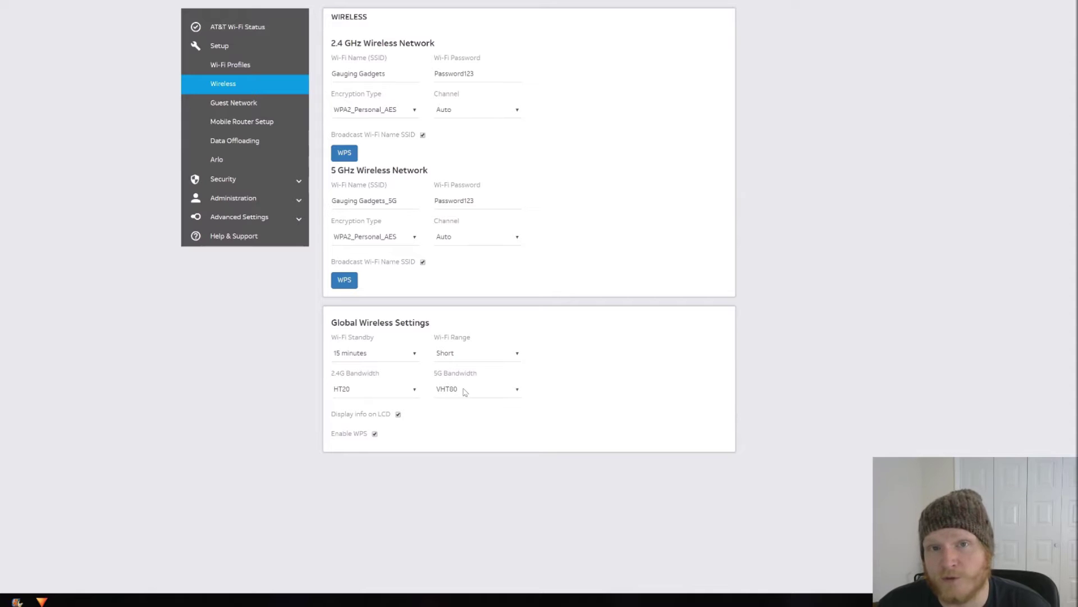
pyautogui.click(403, 390)
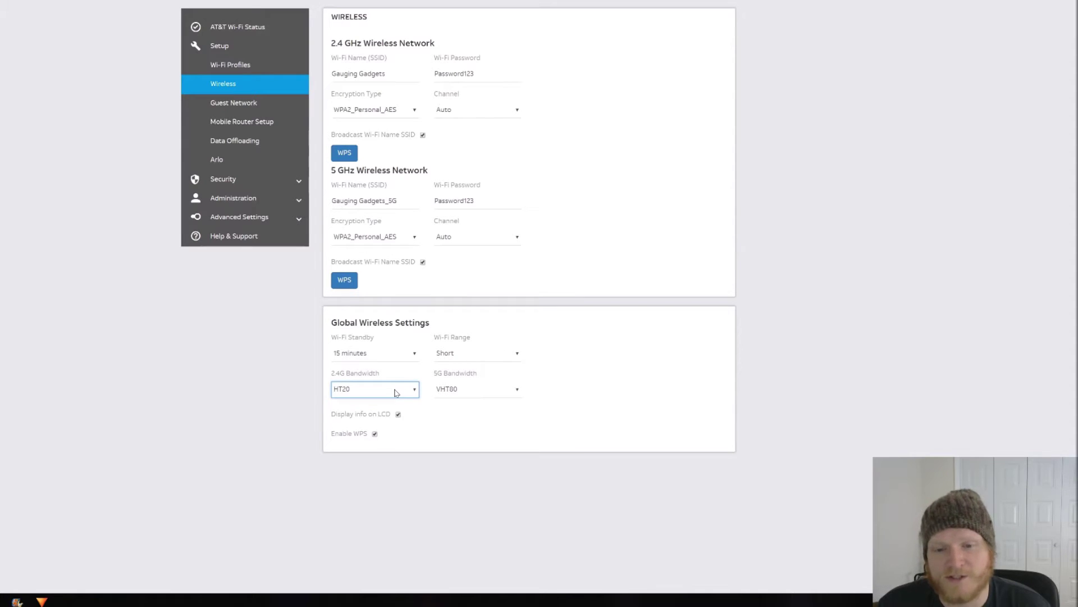
# Go to the guest network settings and enable the guest network
pyautogui.click(231, 111)
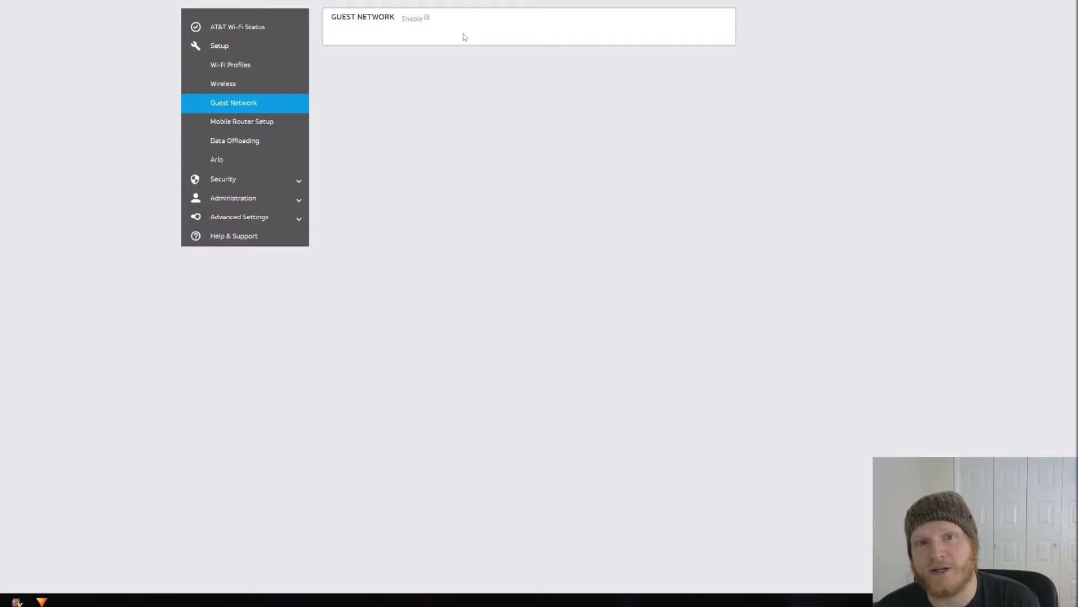
pyautogui.click(426, 18)
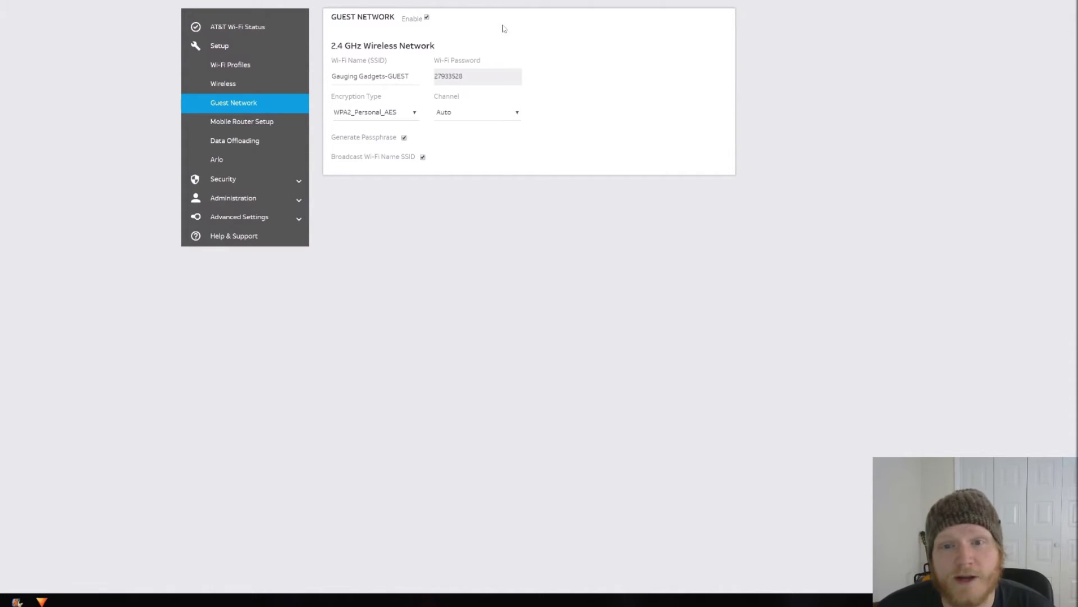
# Go to the Mobile Router Setup settings page
pyautogui.click(247, 127)
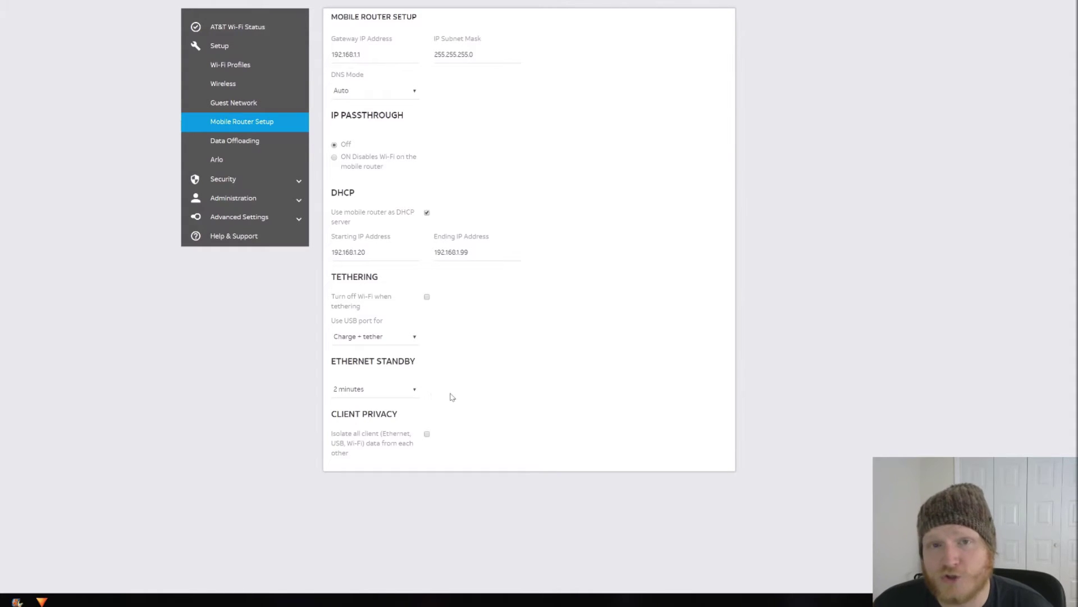
# View the Data Offloading settings, then the Arlo base-station settings
pyautogui.click(236, 140)
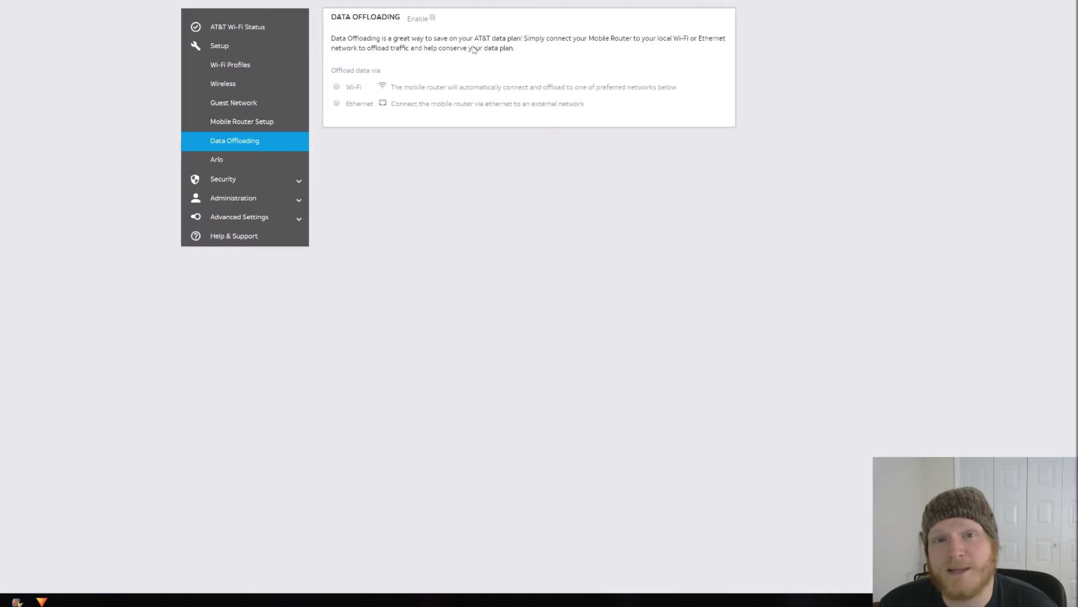
pyautogui.click(233, 164)
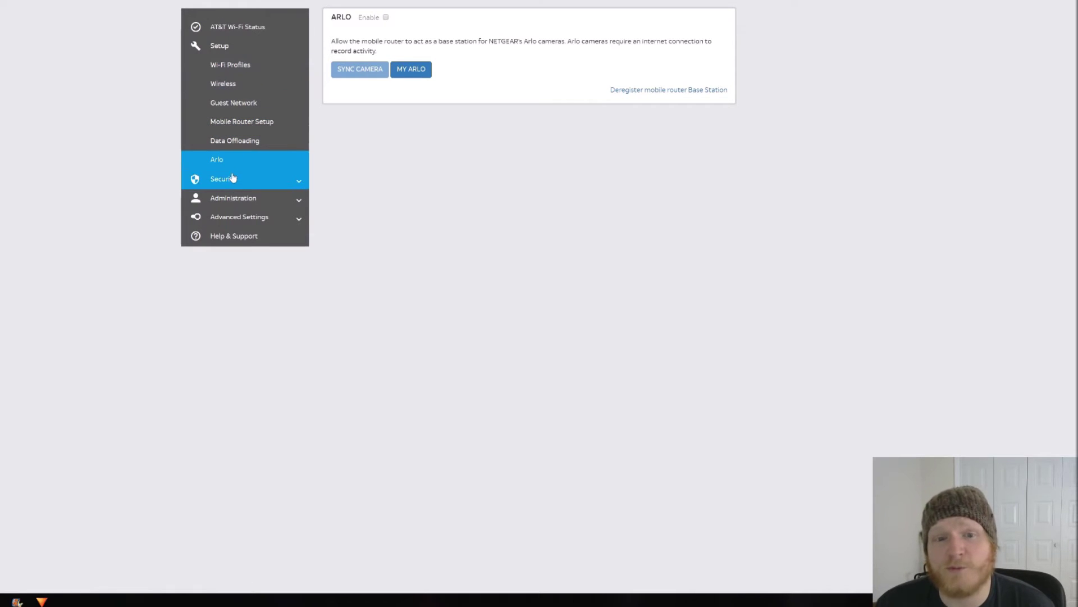
# Under Security, enable Parental Controls and then Access Controls
pyautogui.click(234, 178)
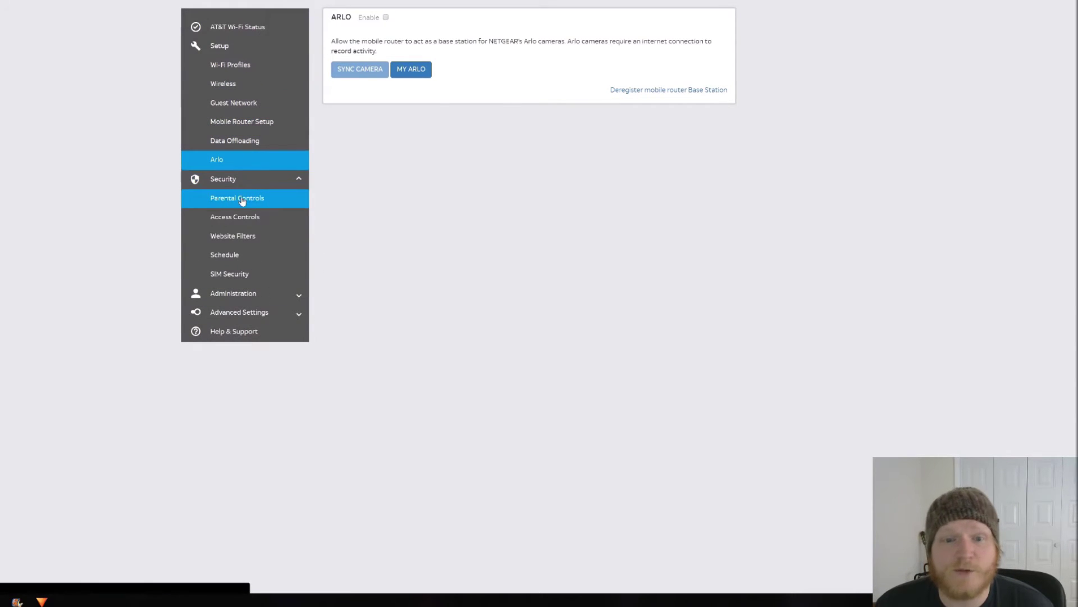
pyautogui.click(240, 197)
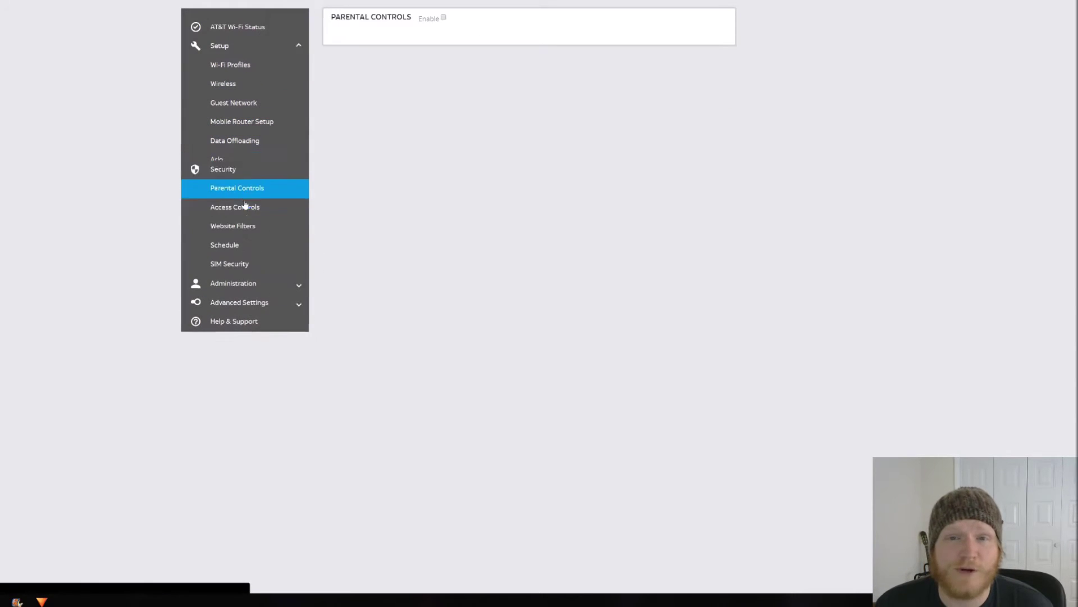
pyautogui.click(444, 18)
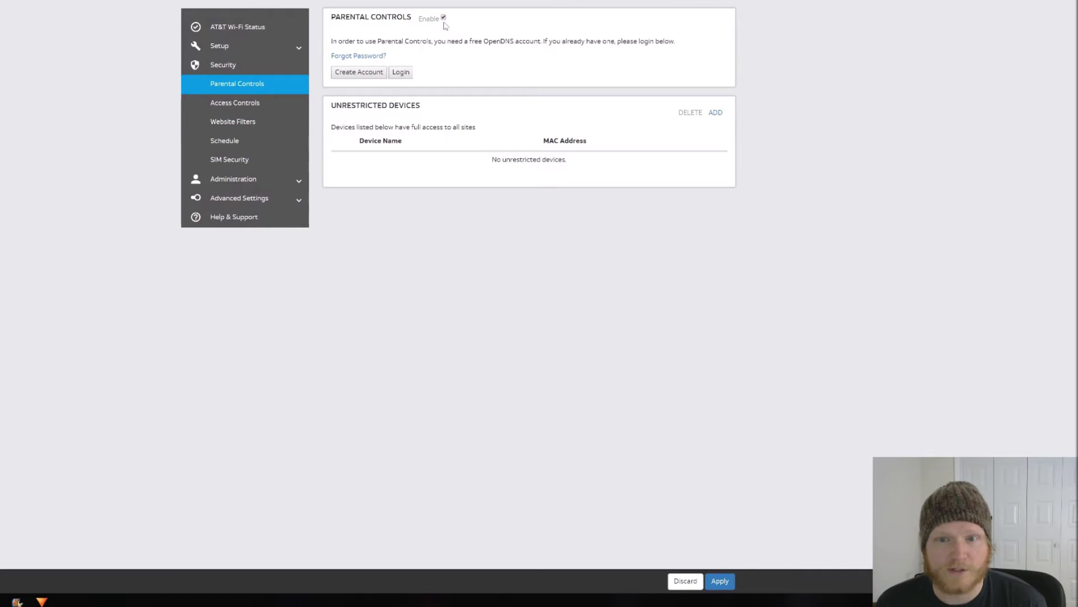
pyautogui.click(227, 103)
pyautogui.click(435, 18)
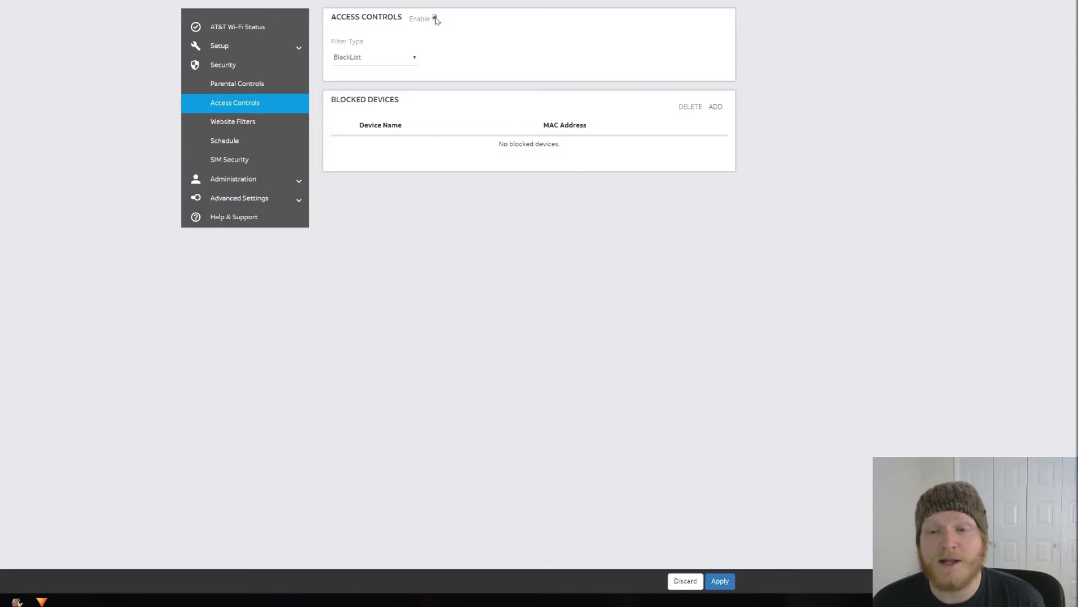
# Switch the access filter type to WhiteList, then go to the internet access schedule
pyautogui.click(397, 56)
pyautogui.click(370, 78)
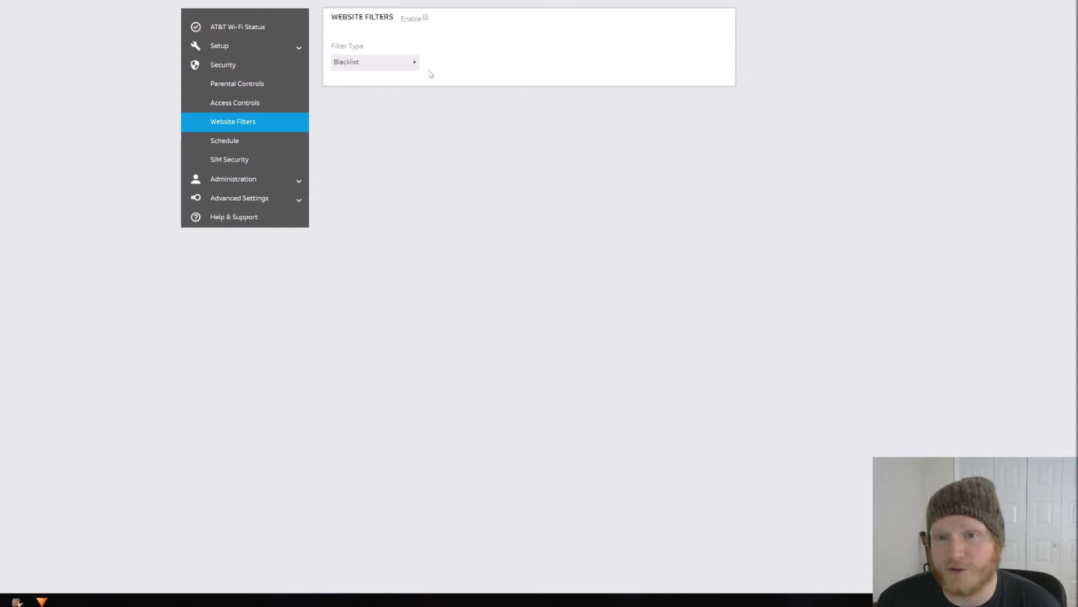
pyautogui.click(228, 141)
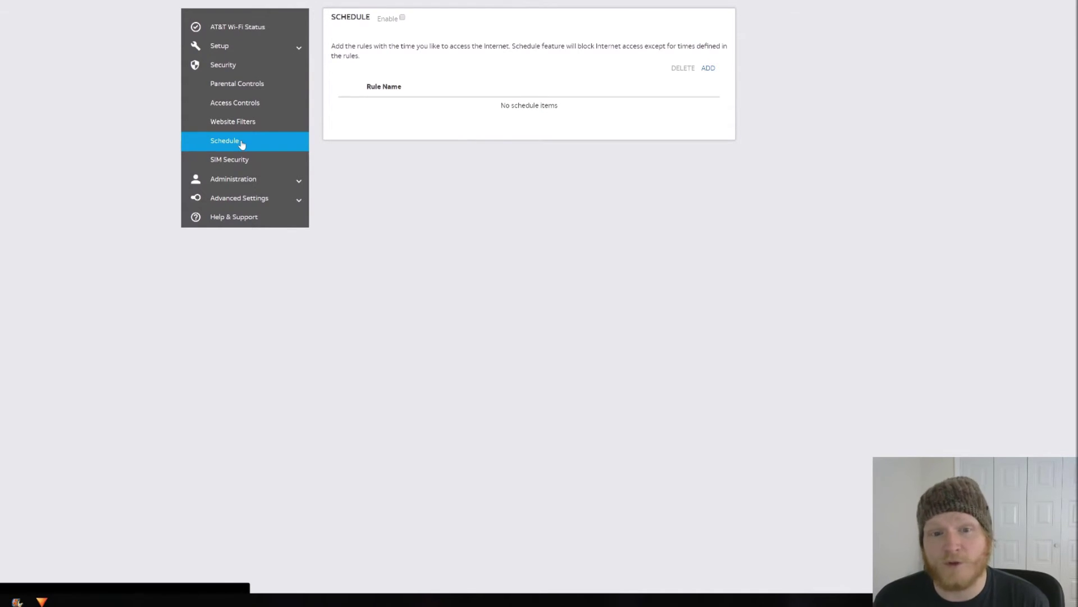
# View the inactive SIM PIN security settings and expand the Administration group
pyautogui.click(236, 161)
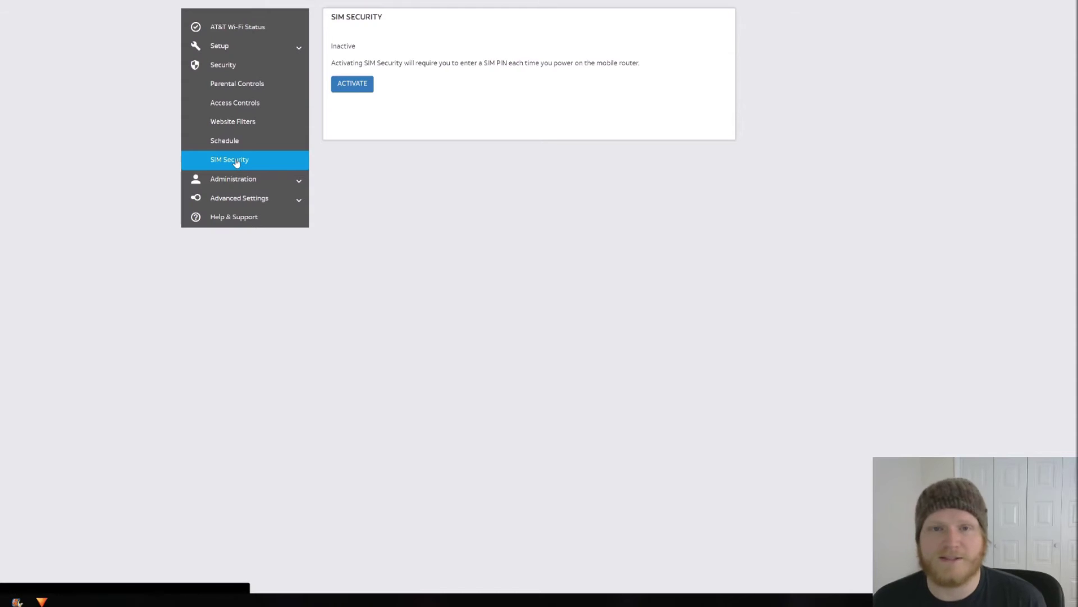
pyautogui.click(240, 178)
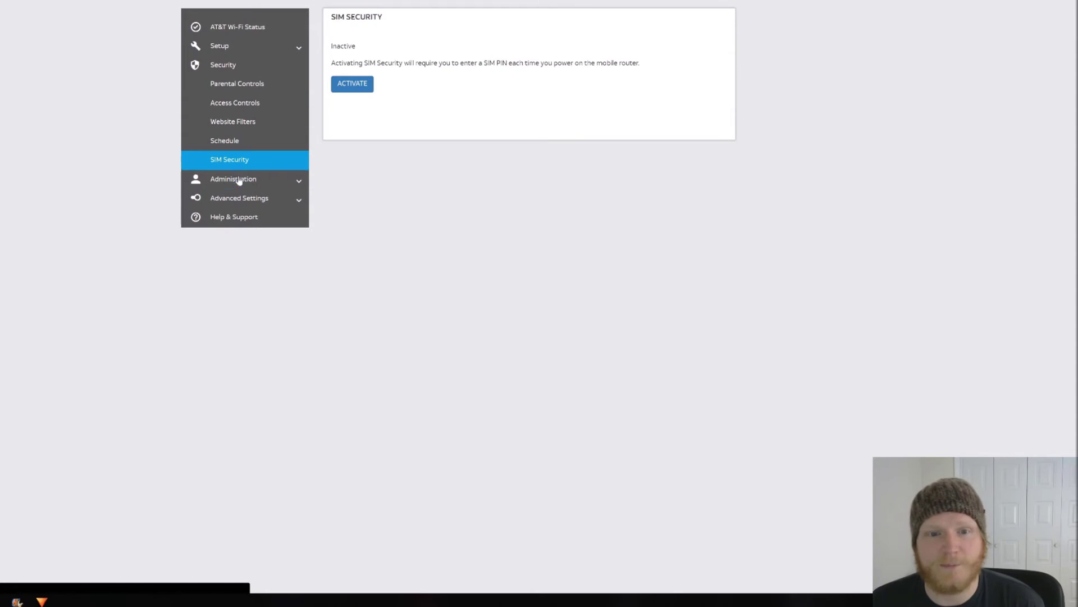
# Visit the Set Password, Firmware Update, Backup Settings and Factory Reset pages
pyautogui.click(232, 198)
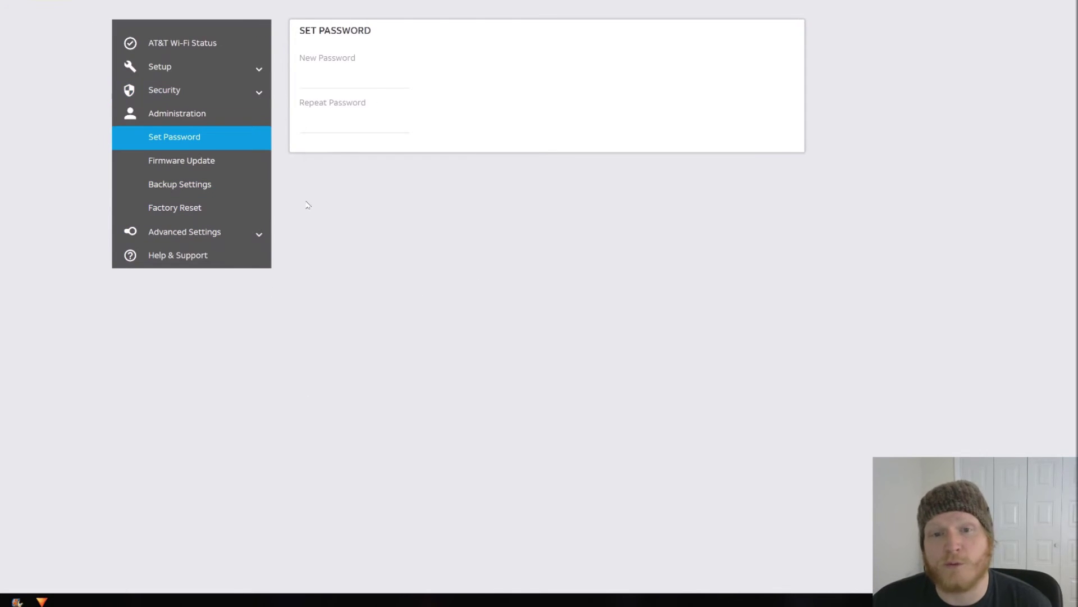
pyautogui.click(199, 170)
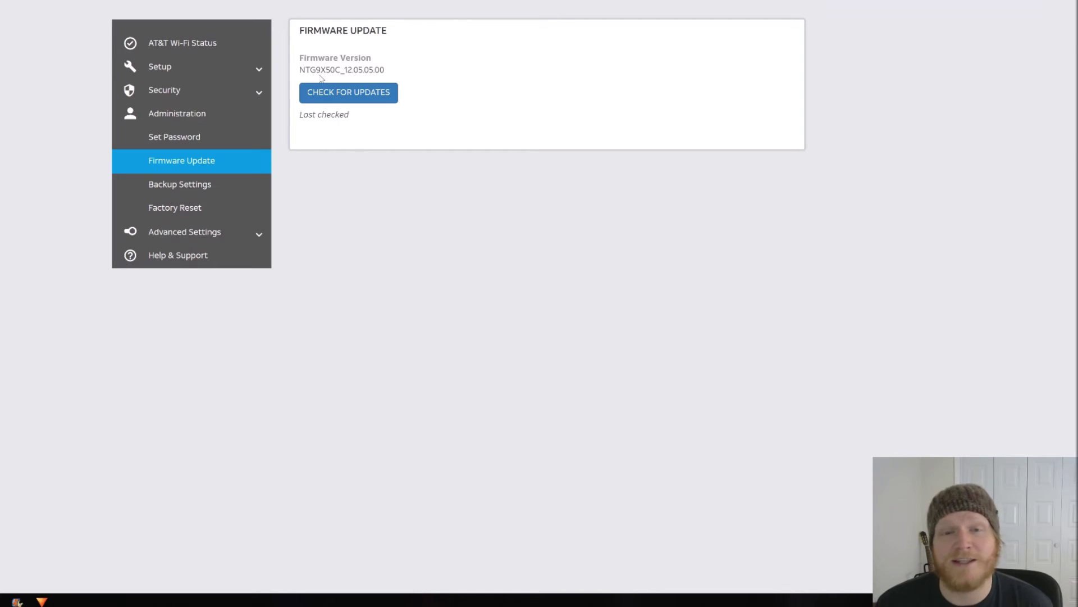
pyautogui.click(212, 190)
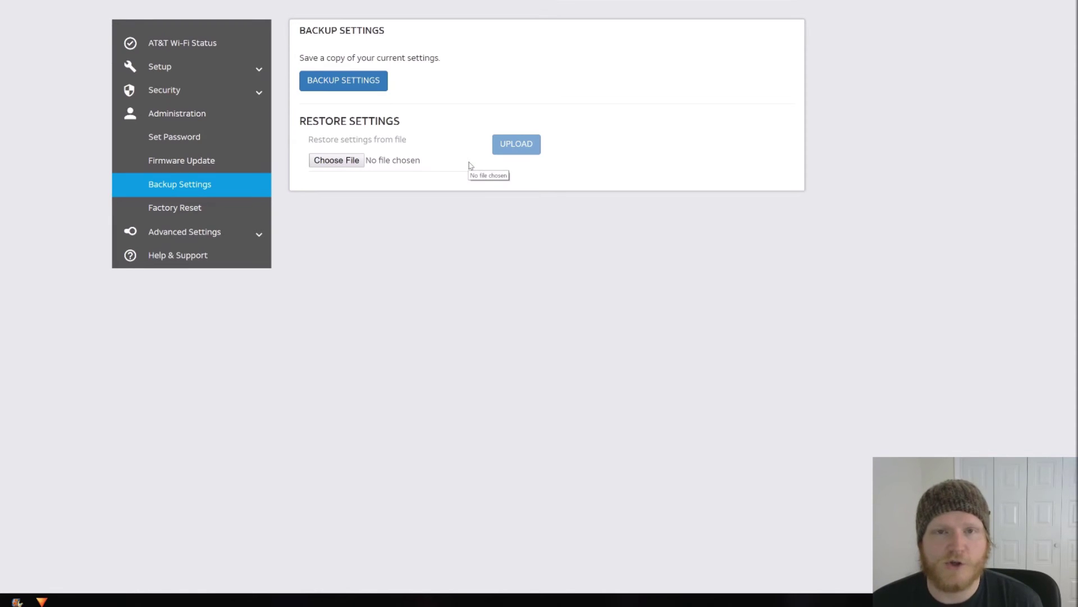
pyautogui.click(181, 213)
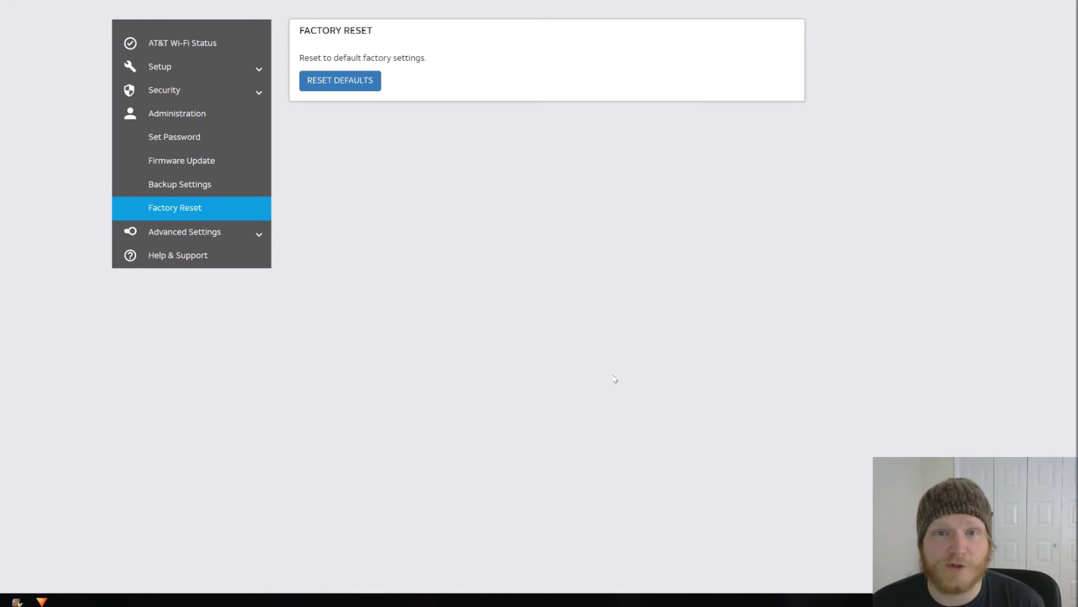
# Expand Advanced Settings and go to the Cellular and APN settings
pyautogui.click(177, 238)
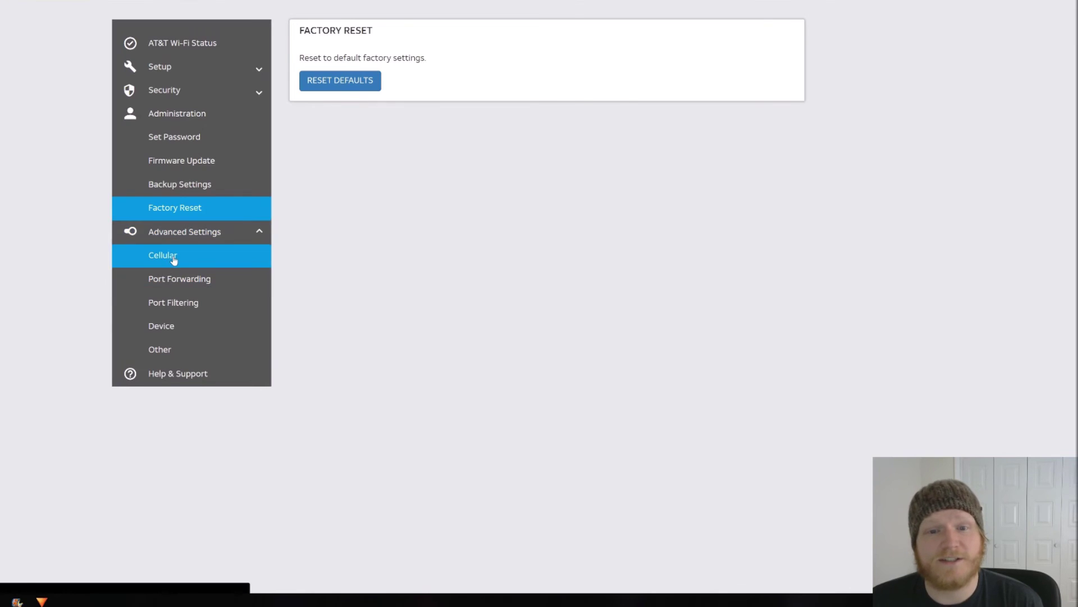
pyautogui.click(172, 260)
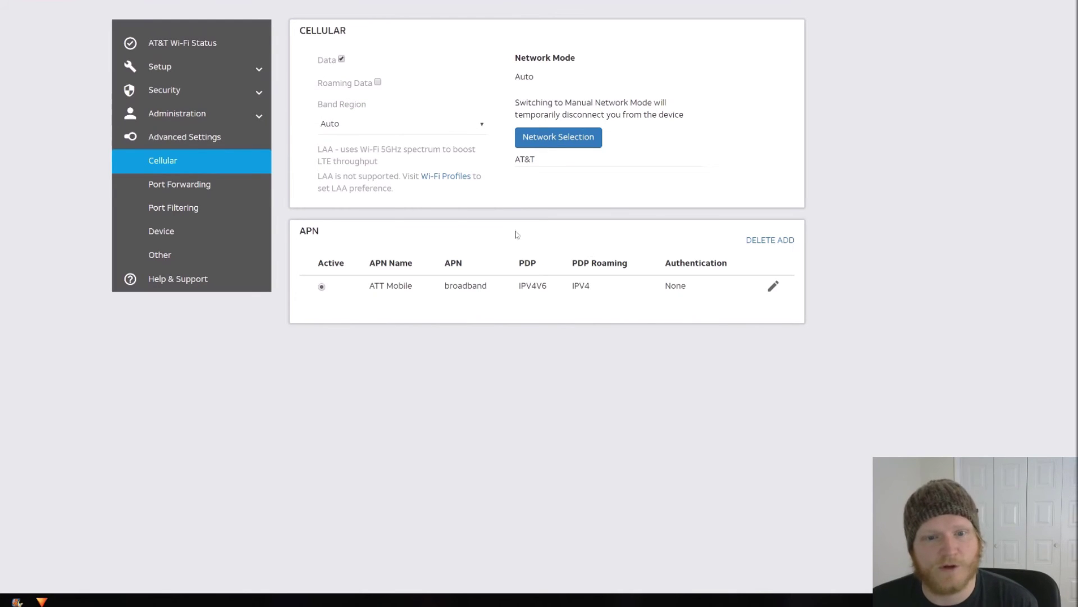
# Visit the Port Forwarding and Port Filtering pages, then the Device screen settings
pyautogui.click(193, 184)
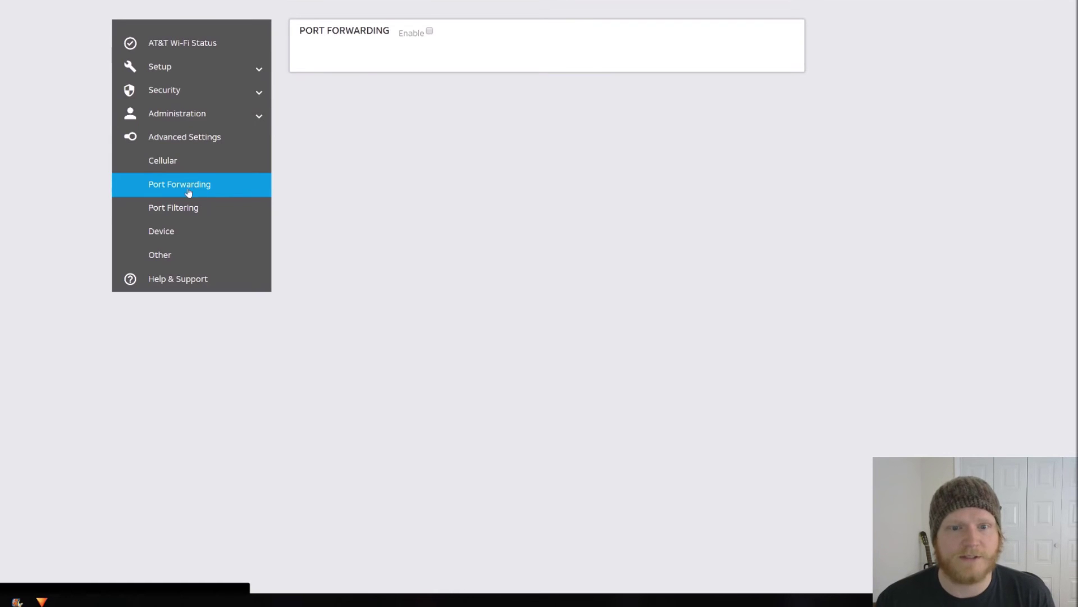
pyautogui.click(187, 209)
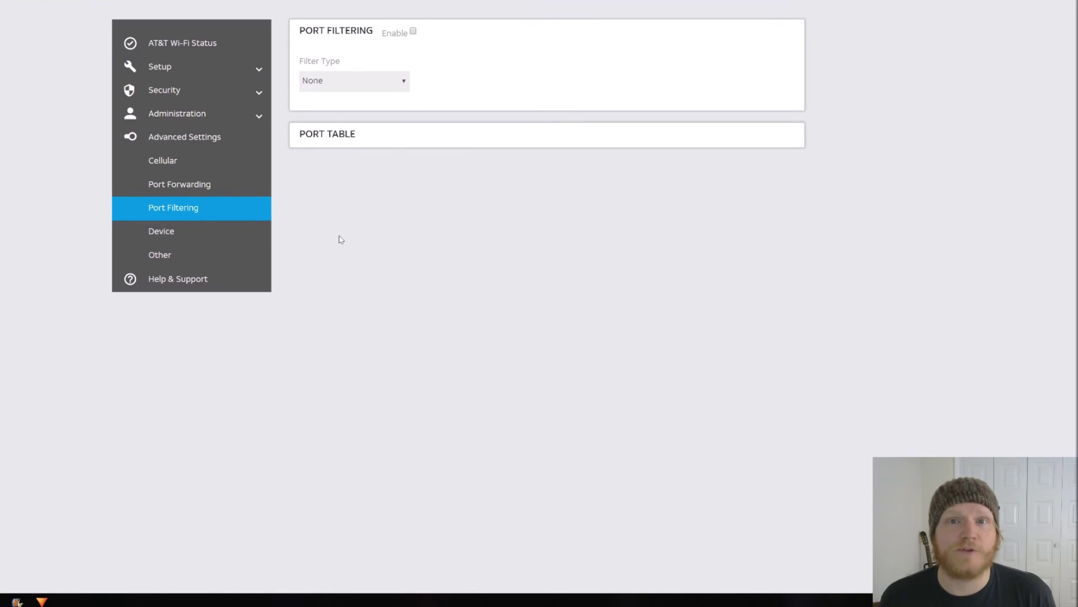
pyautogui.click(157, 233)
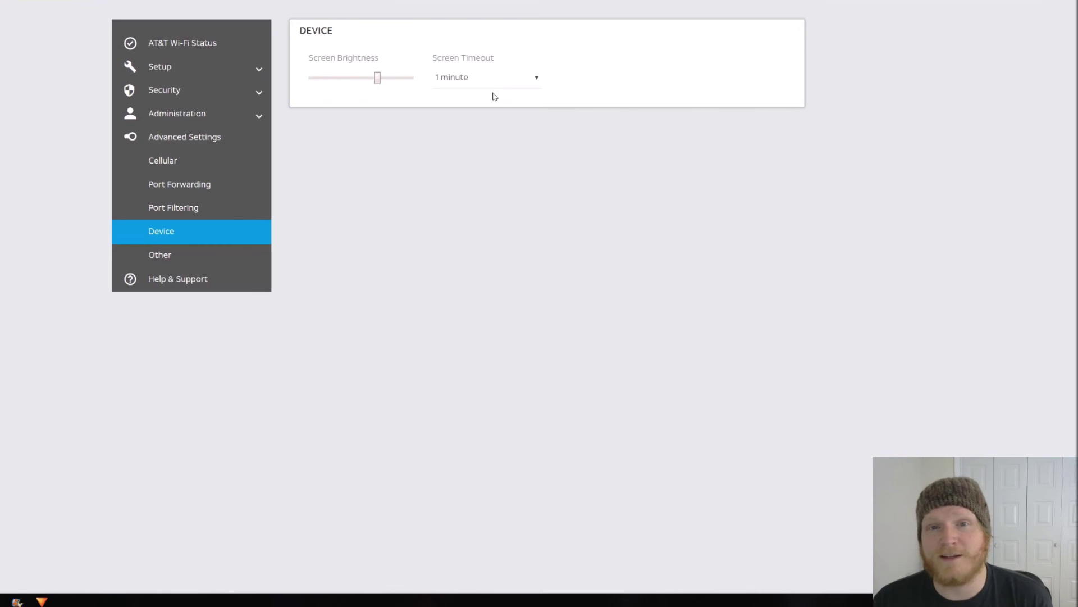
# Check the screen timeout options, keeping 1 minute, lower the screen brightness, then move to the VPN/UPnP/DMZ settings
pyautogui.click(470, 84)
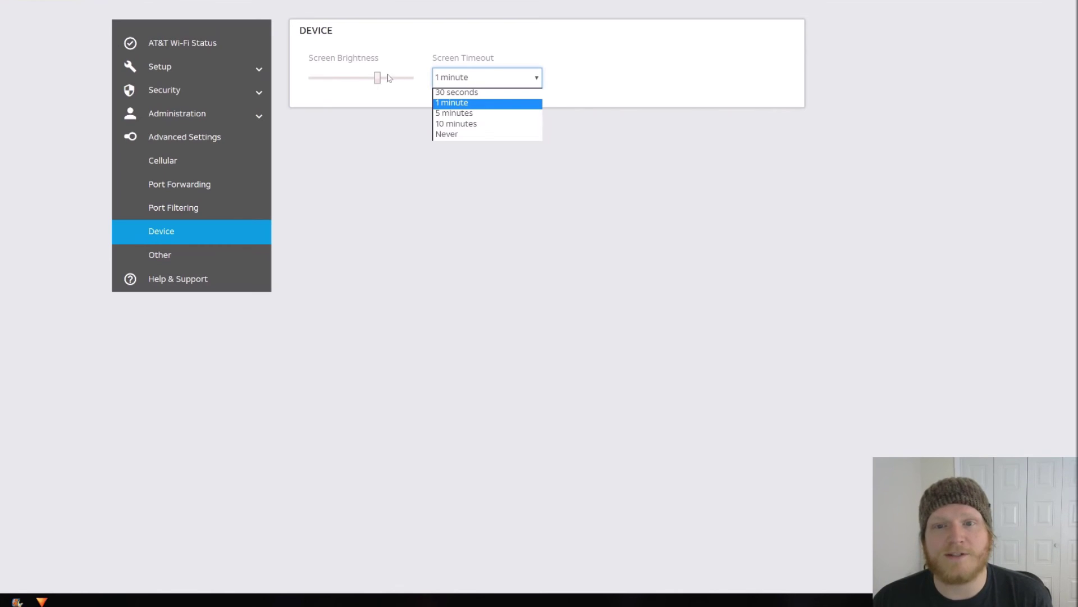
pyautogui.moveTo(379, 79); pyautogui.dragTo(353, 81)
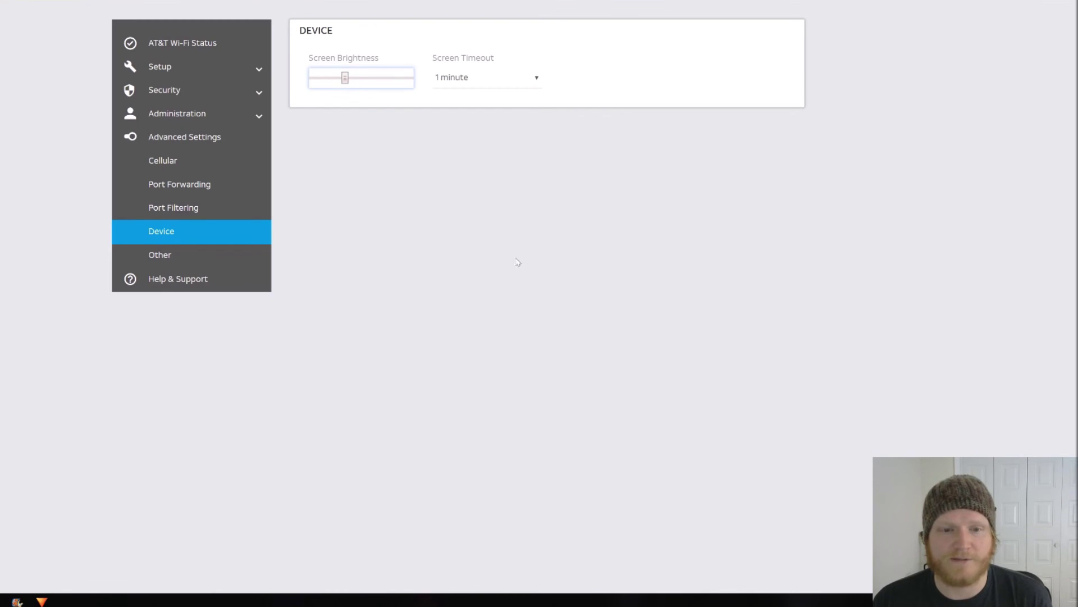
pyautogui.click(159, 255)
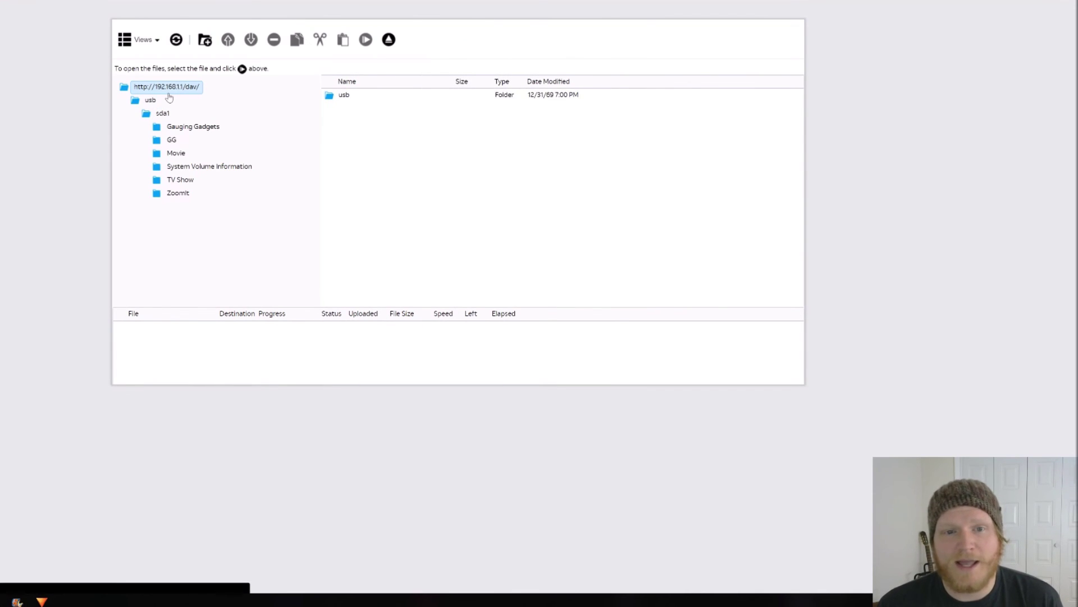
# Browse into the GG folder on the flash drive and download the Garmin png image
pyautogui.click(196, 127)
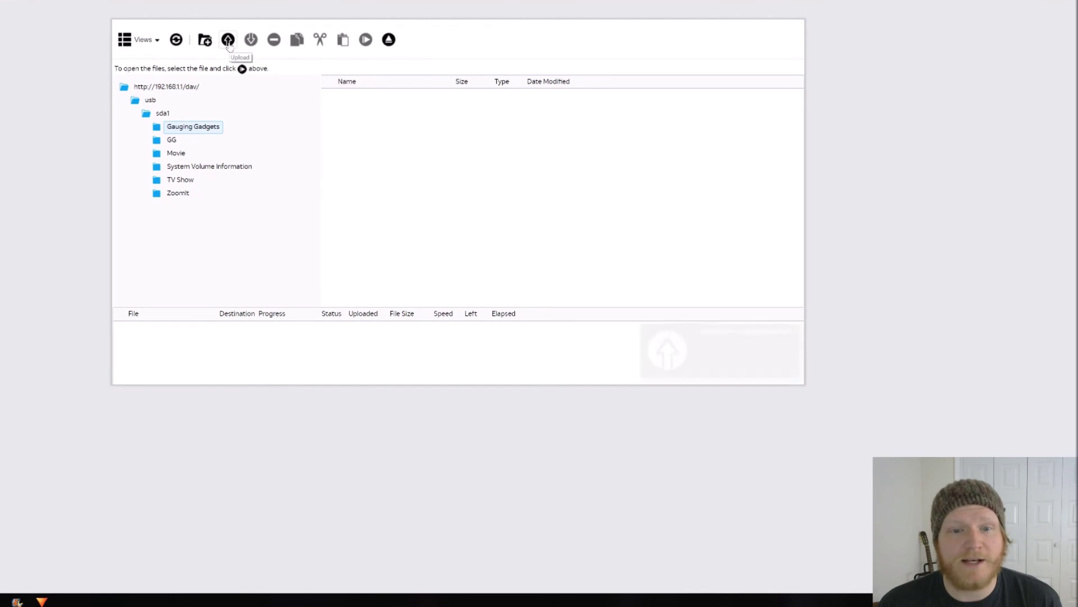
pyautogui.click(193, 143)
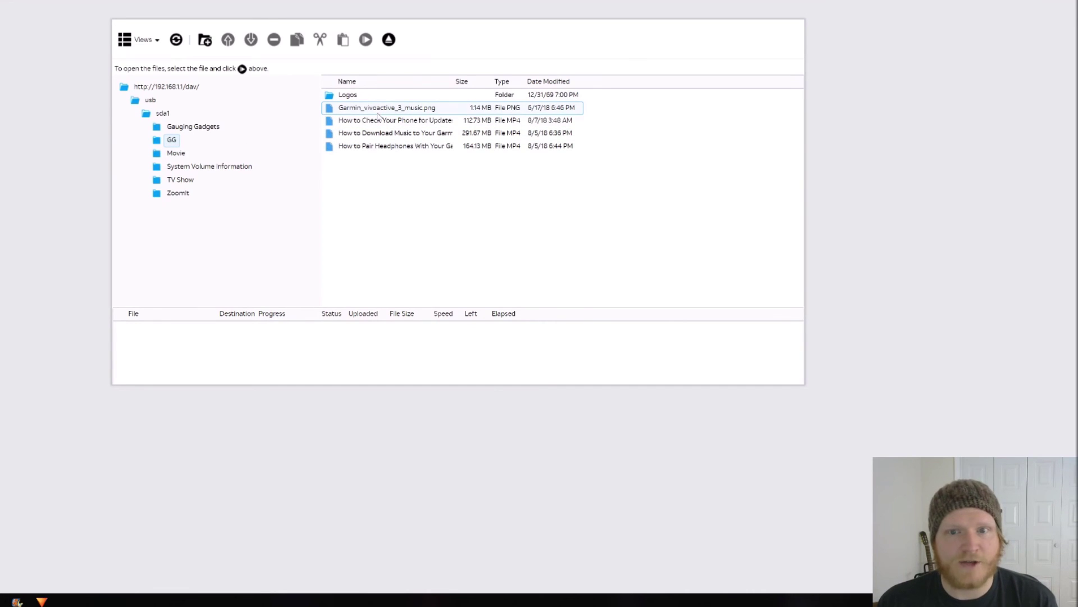
pyautogui.click(379, 113)
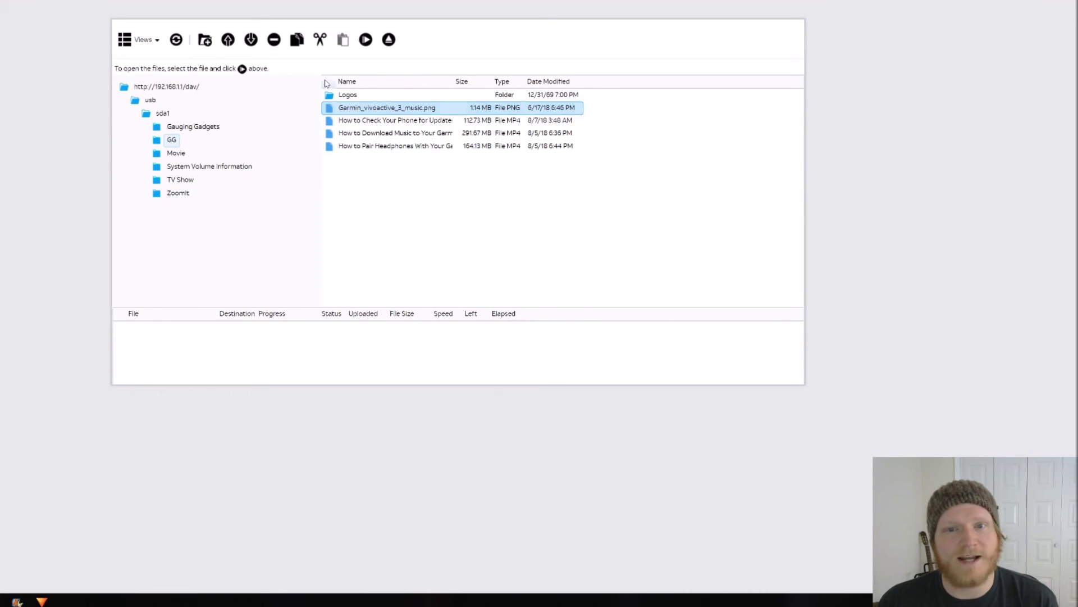
pyautogui.click(250, 40)
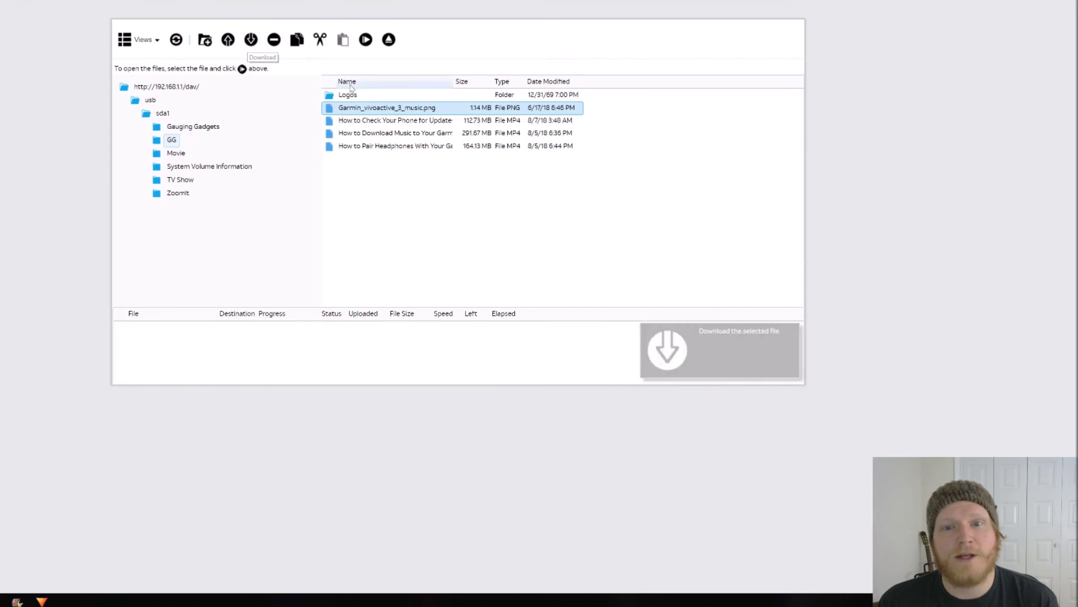
# Select the phone-update MP4 video and start playing it
pyautogui.keyDown('ctrl'); pyautogui.click(363, 120); pyautogui.keyUp('ctrl')
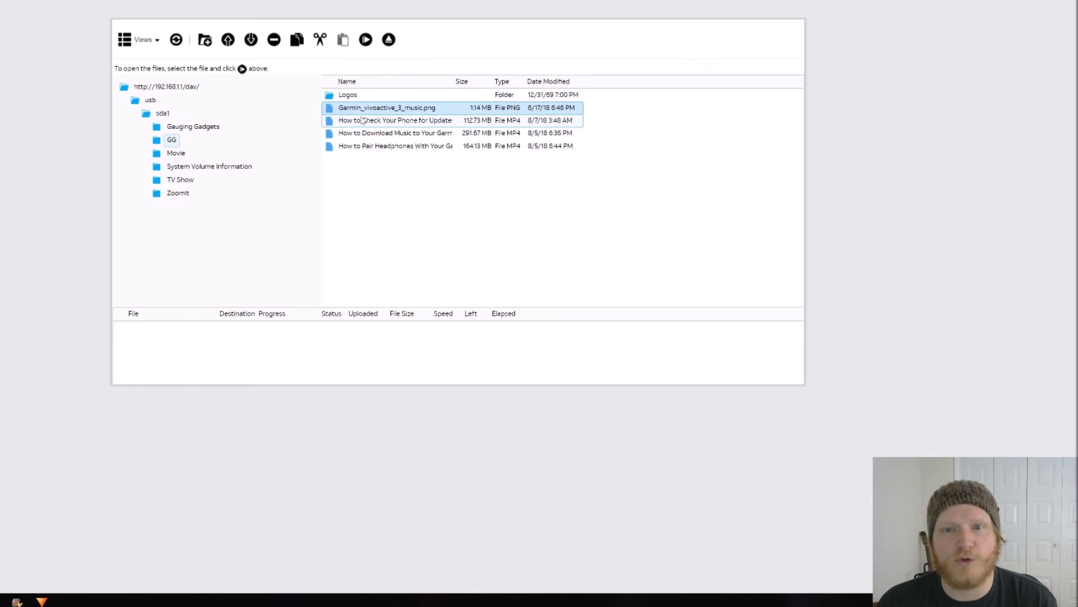
pyautogui.click(366, 40)
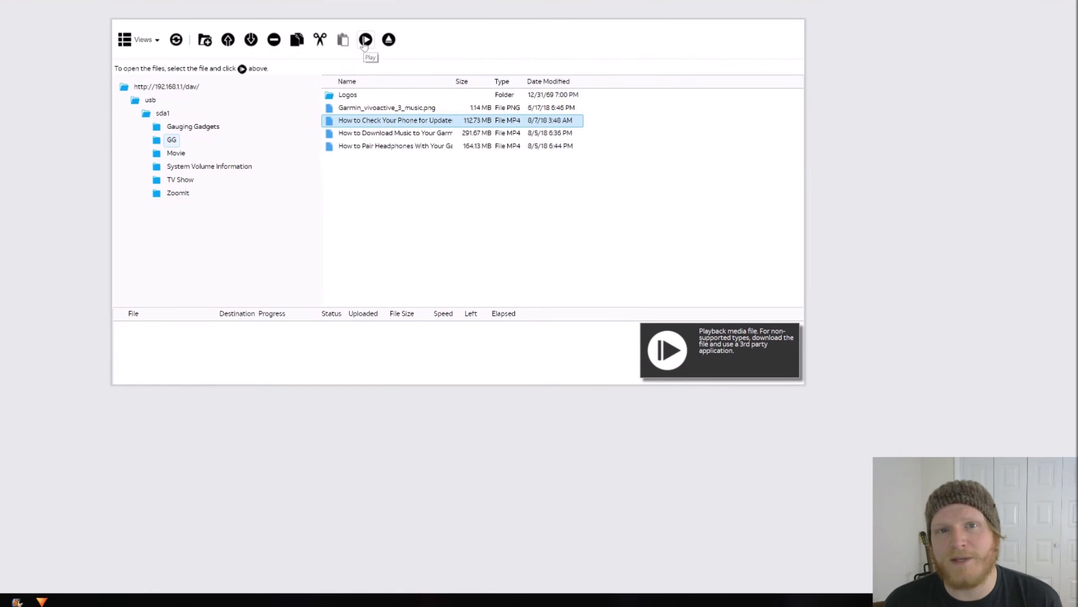